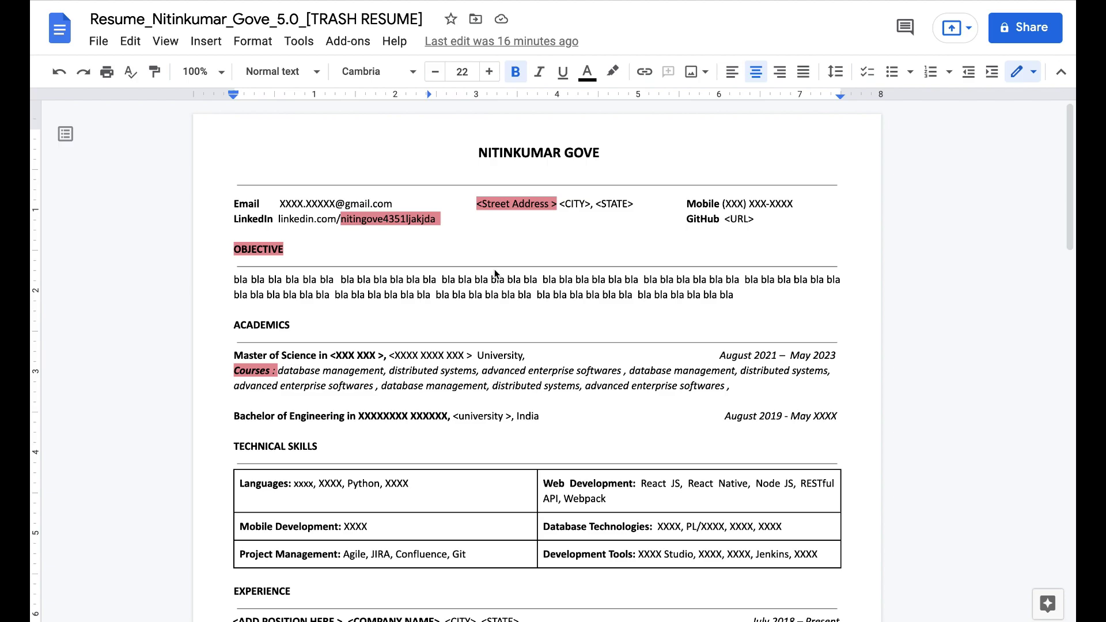
pyautogui.scroll(-2, 494, 271)
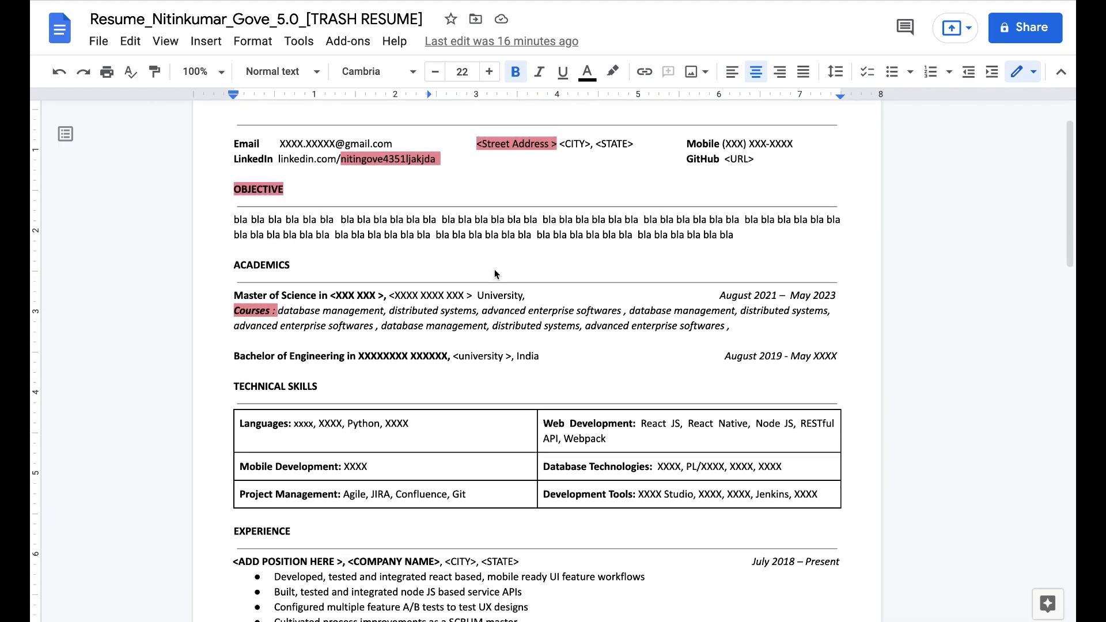
pyautogui.scroll(-5, 494, 274)
pyautogui.scroll(-5, 495, 271)
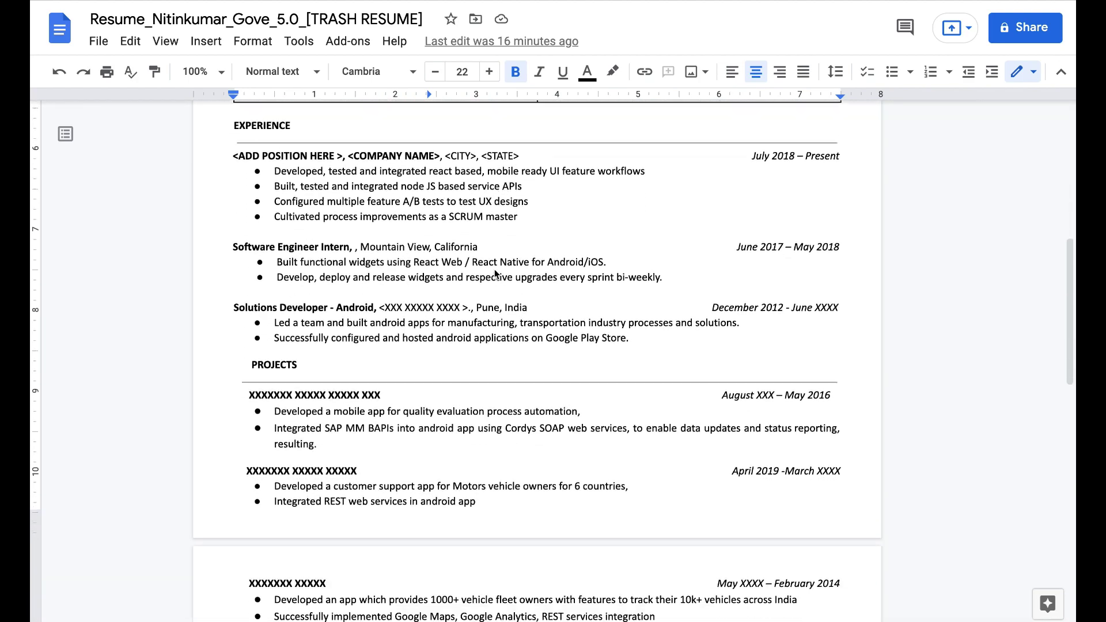
pyautogui.scroll(10, 495, 271)
pyautogui.scroll(1, 495, 272)
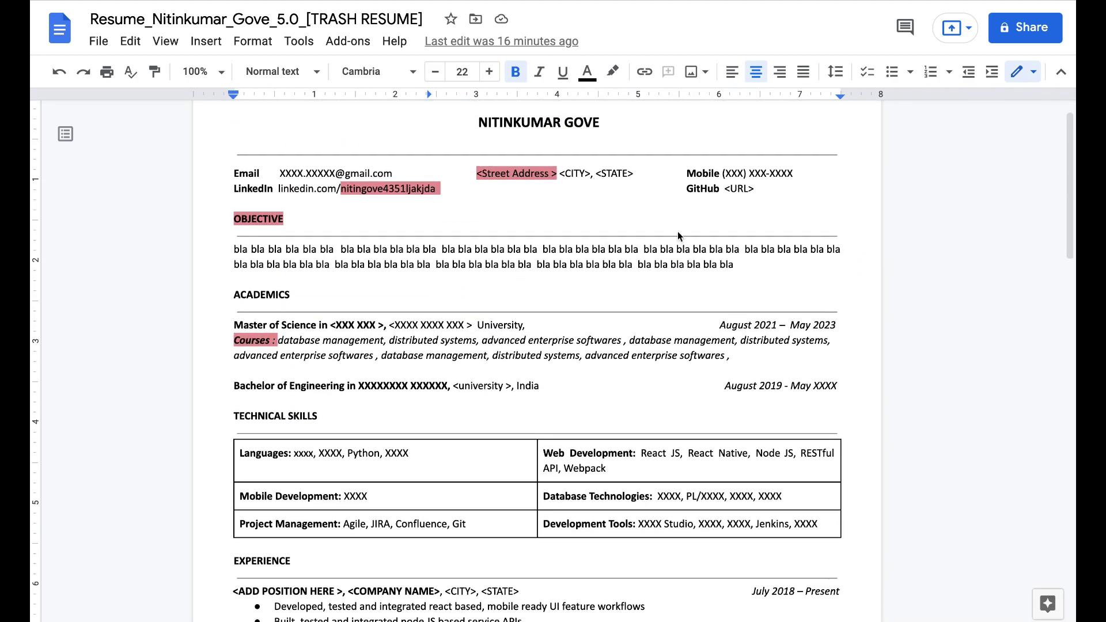
pyautogui.scroll(-5, 746, 300)
pyautogui.scroll(-6, 702, 412)
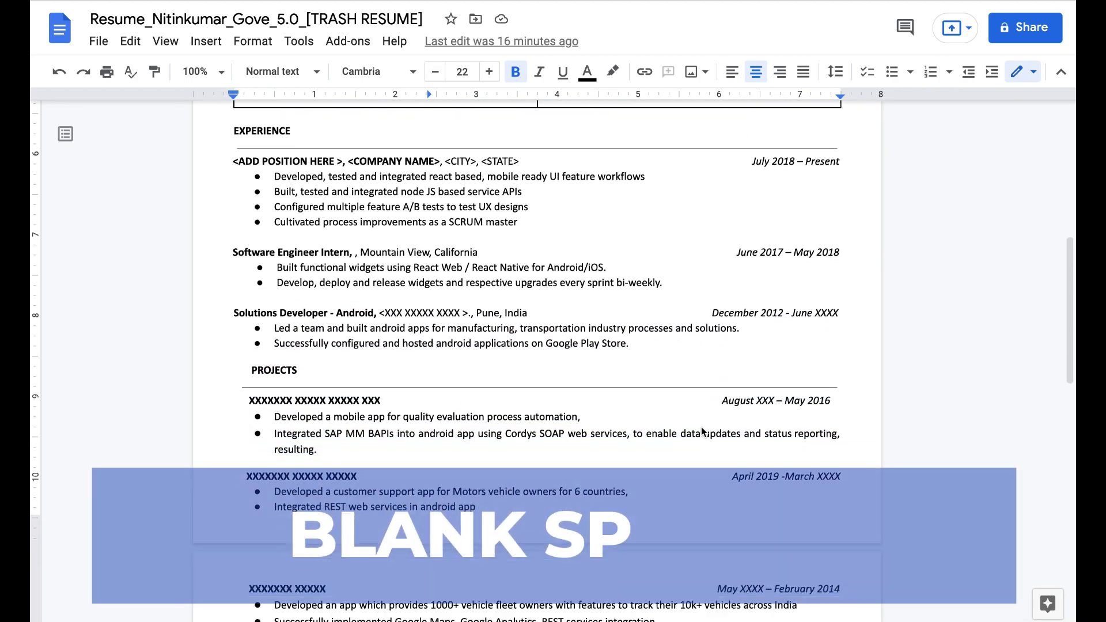
pyautogui.scroll(-6, 701, 427)
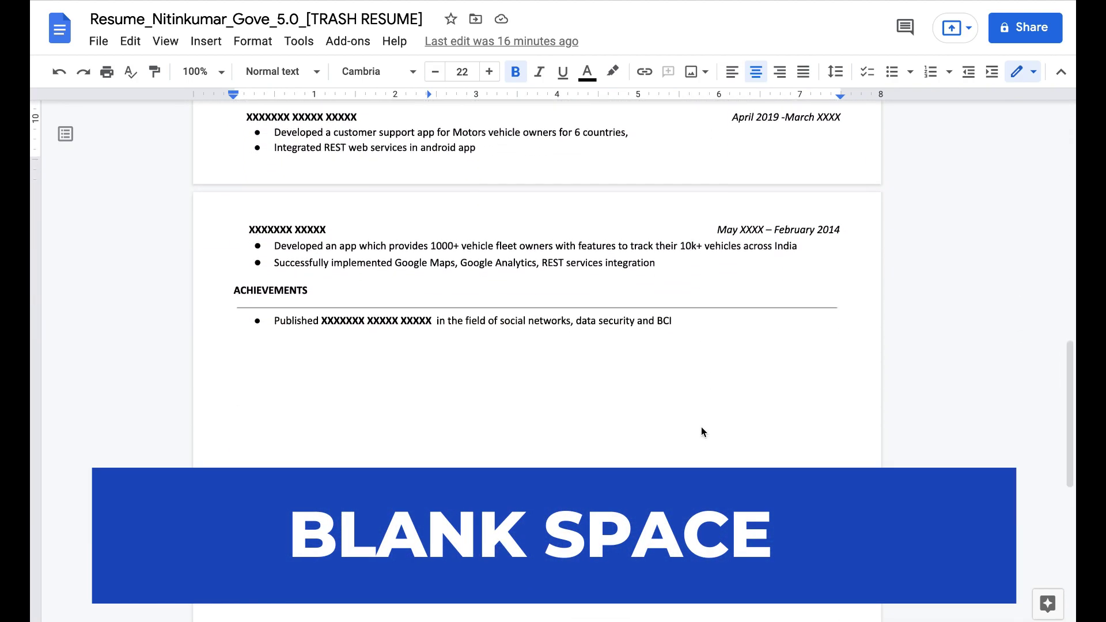
pyautogui.scroll(7, 701, 427)
pyautogui.scroll(4, 701, 427)
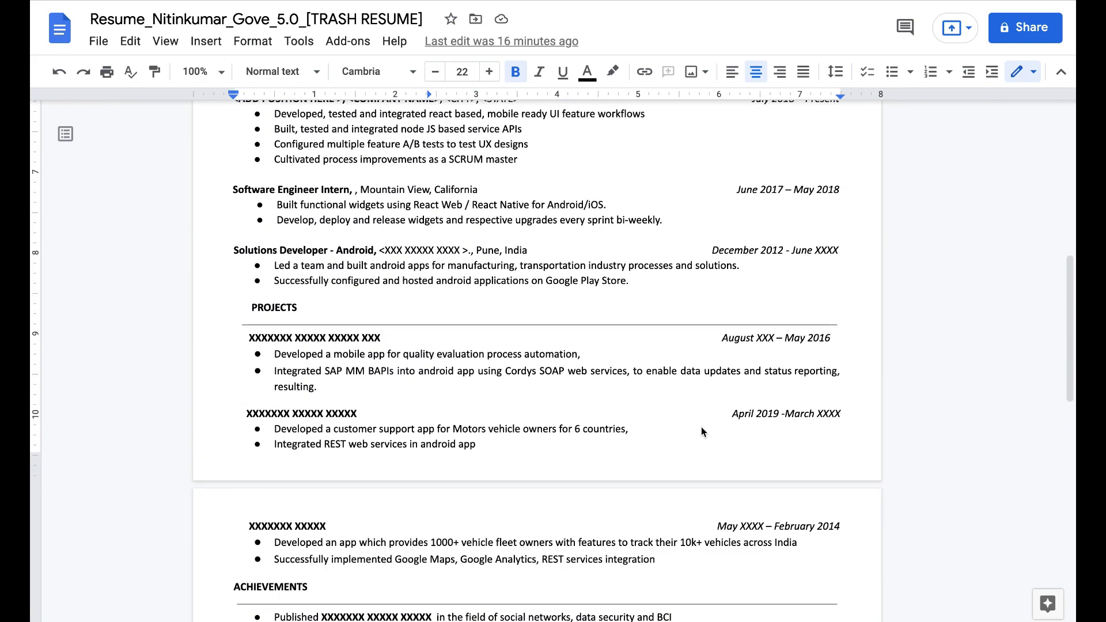
pyautogui.scroll(5, 701, 428)
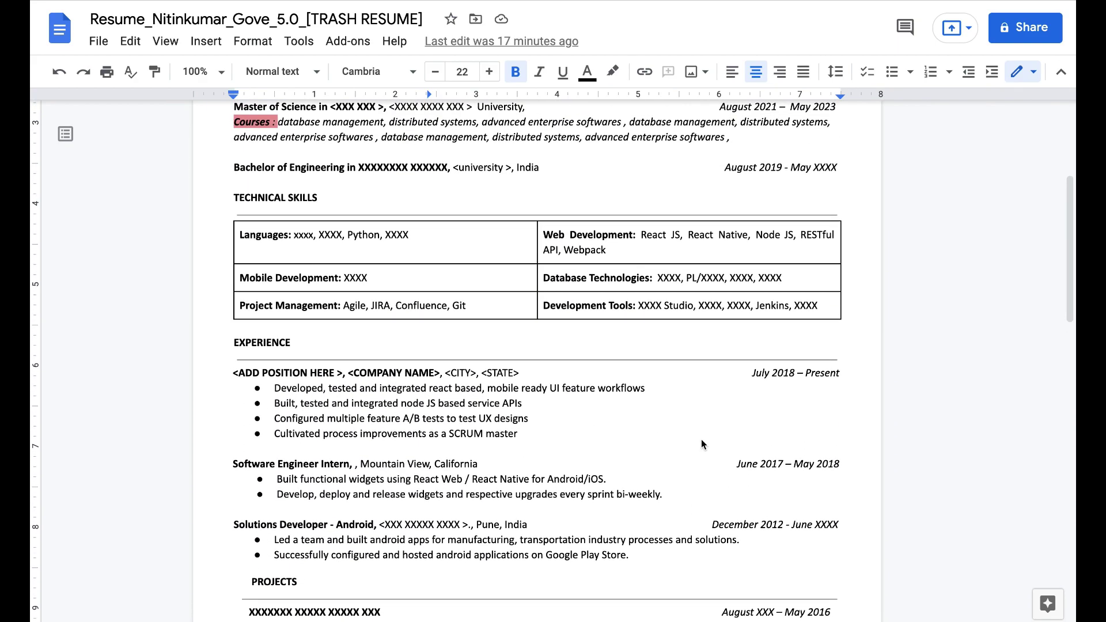
pyautogui.scroll(1, 700, 444)
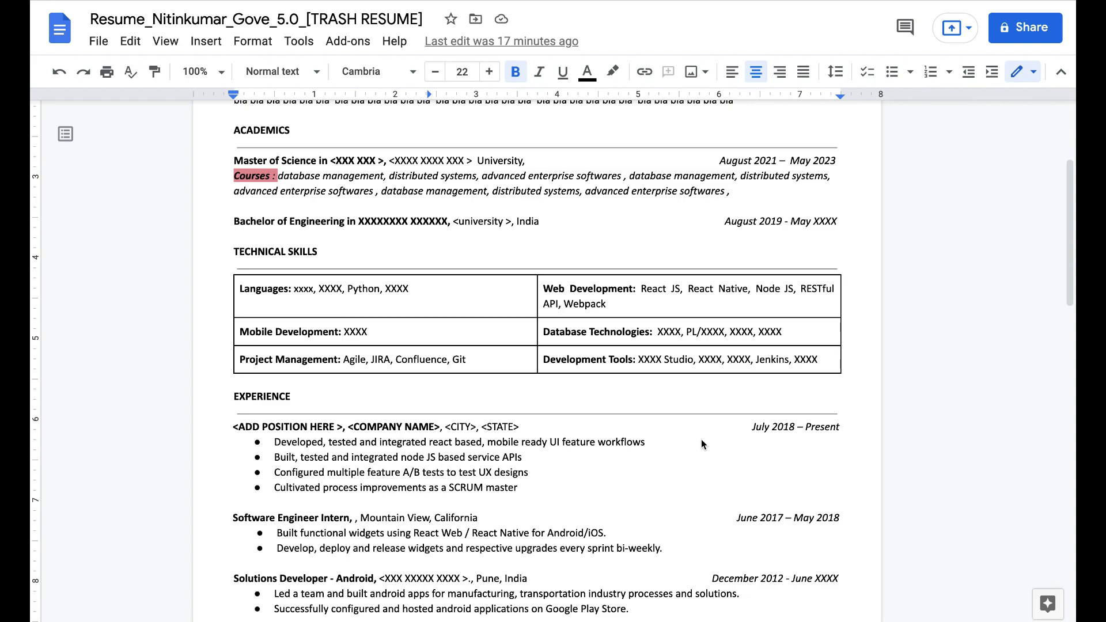
pyautogui.scroll(4, 702, 444)
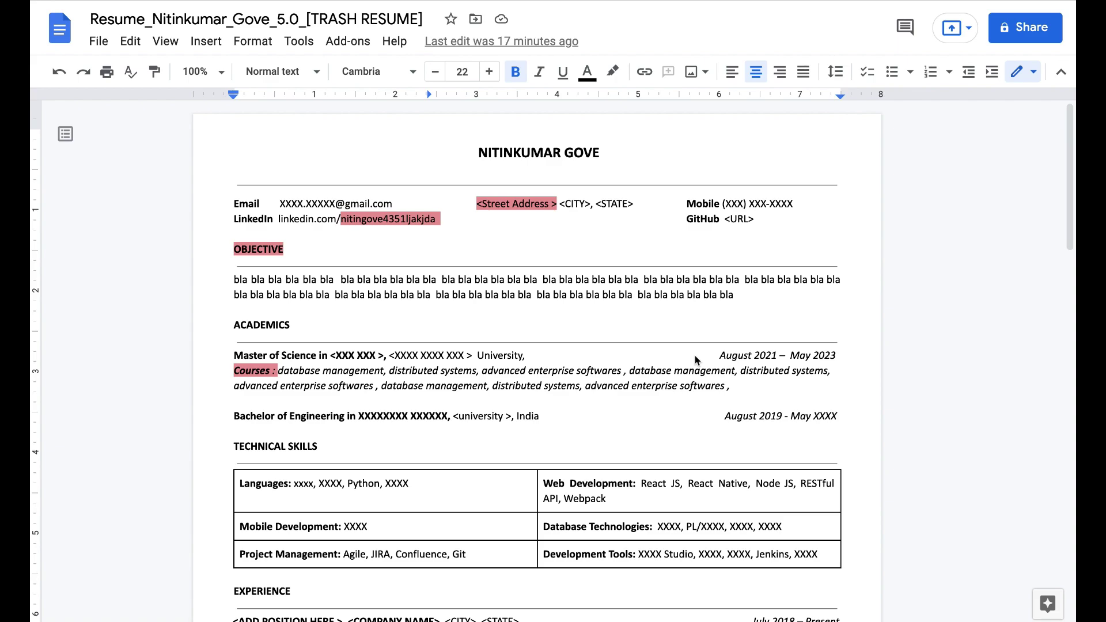
pyautogui.scroll(-3, 696, 360)
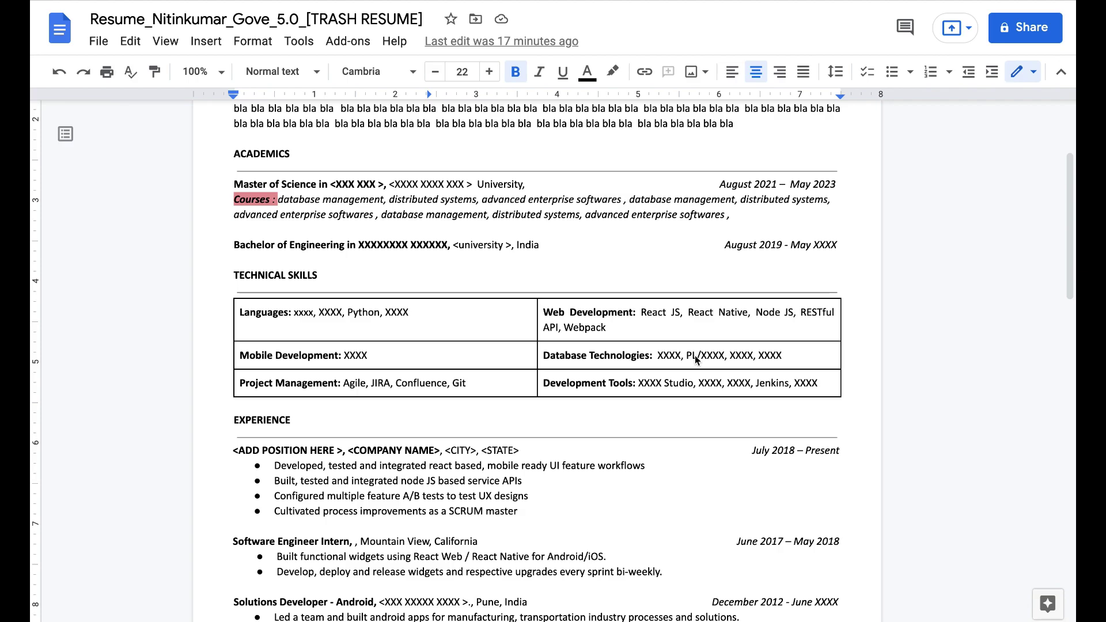
pyautogui.scroll(-5, 695, 355)
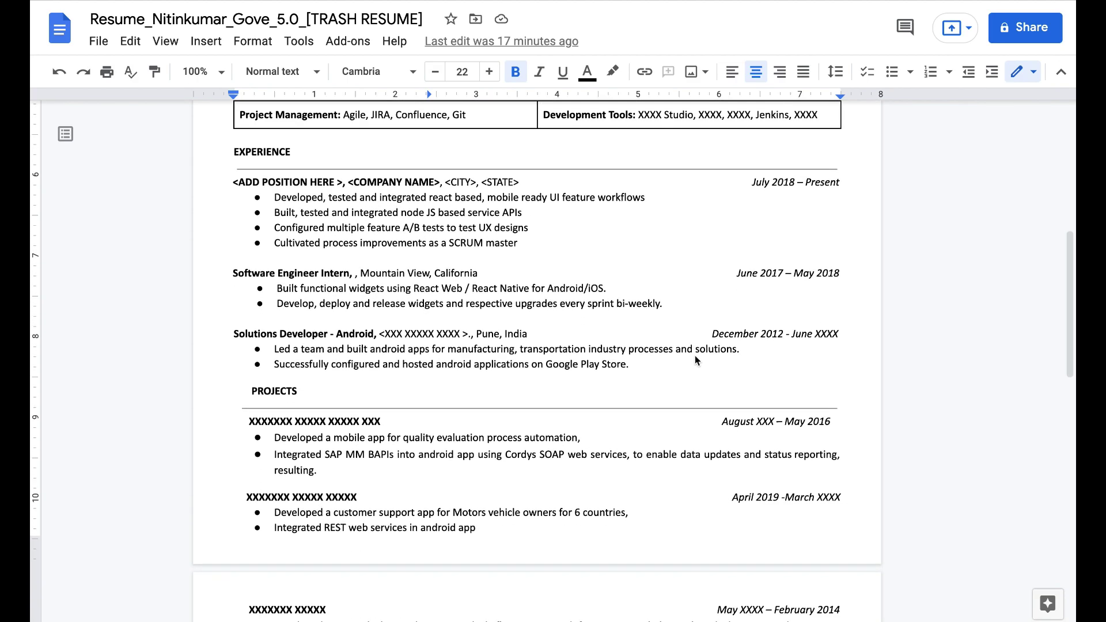
pyautogui.scroll(-1, 669, 286)
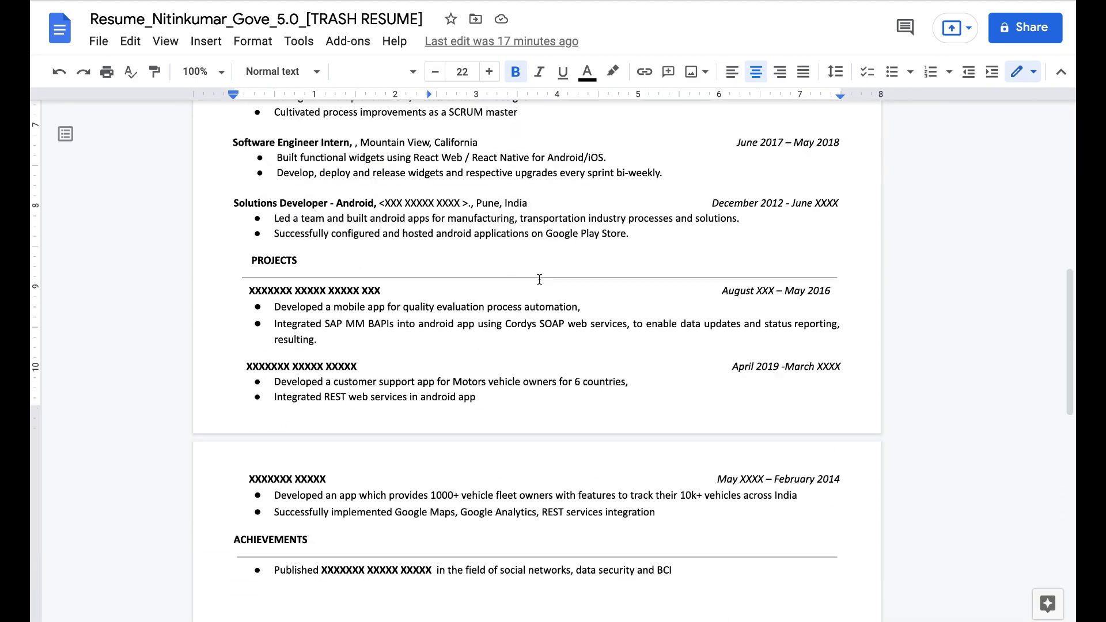
pyautogui.scroll(7, 540, 280)
pyautogui.scroll(-2, 654, 219)
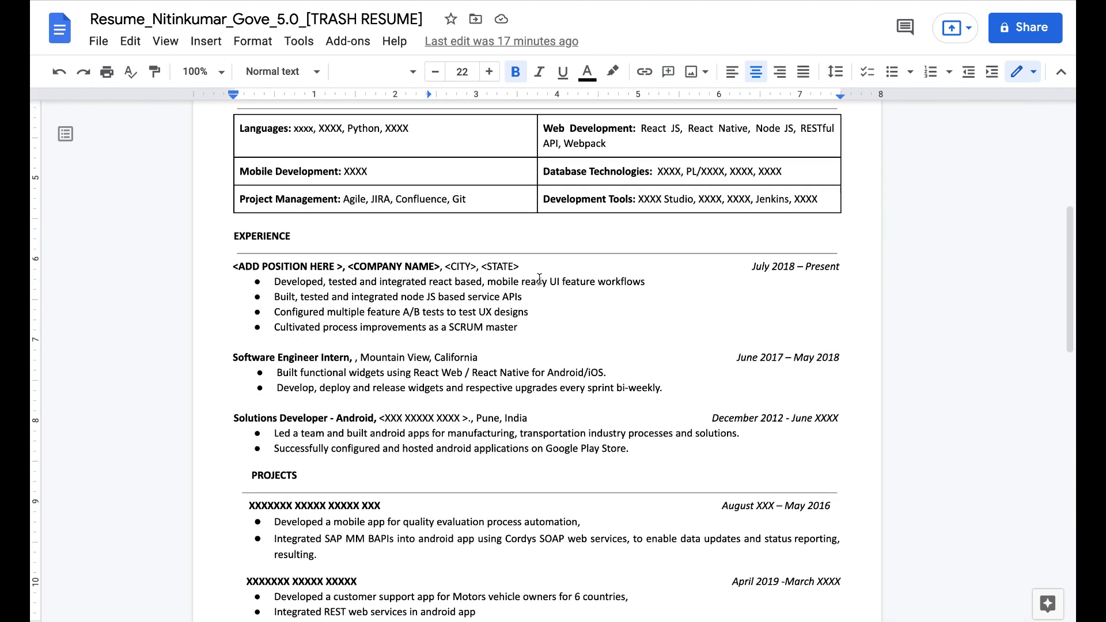
pyautogui.scroll(-4, 694, 426)
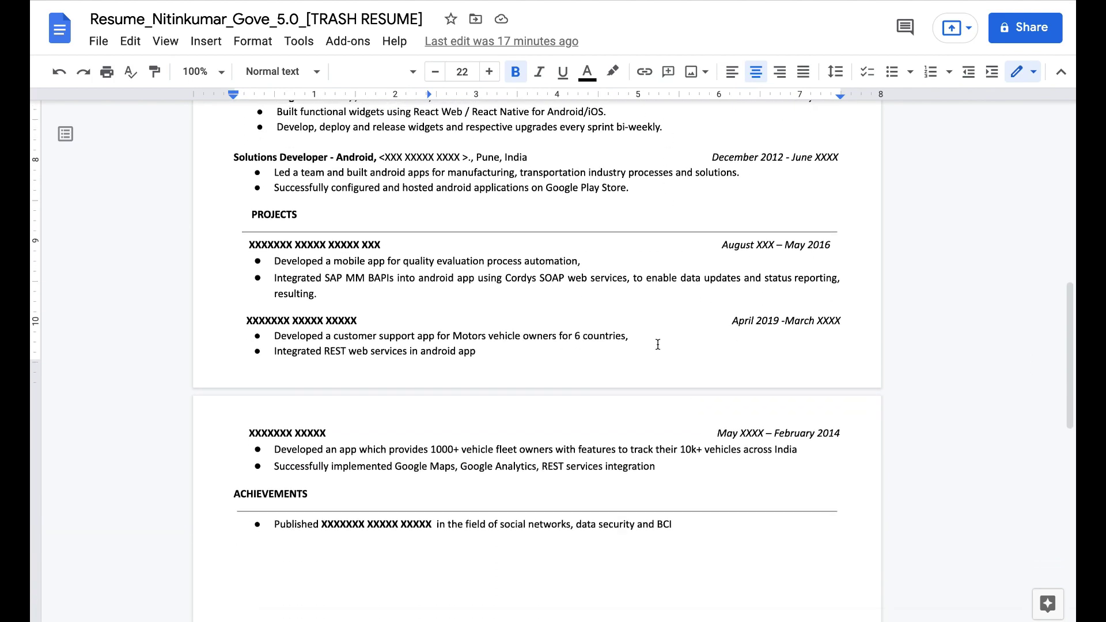
pyautogui.scroll(-8, 711, 443)
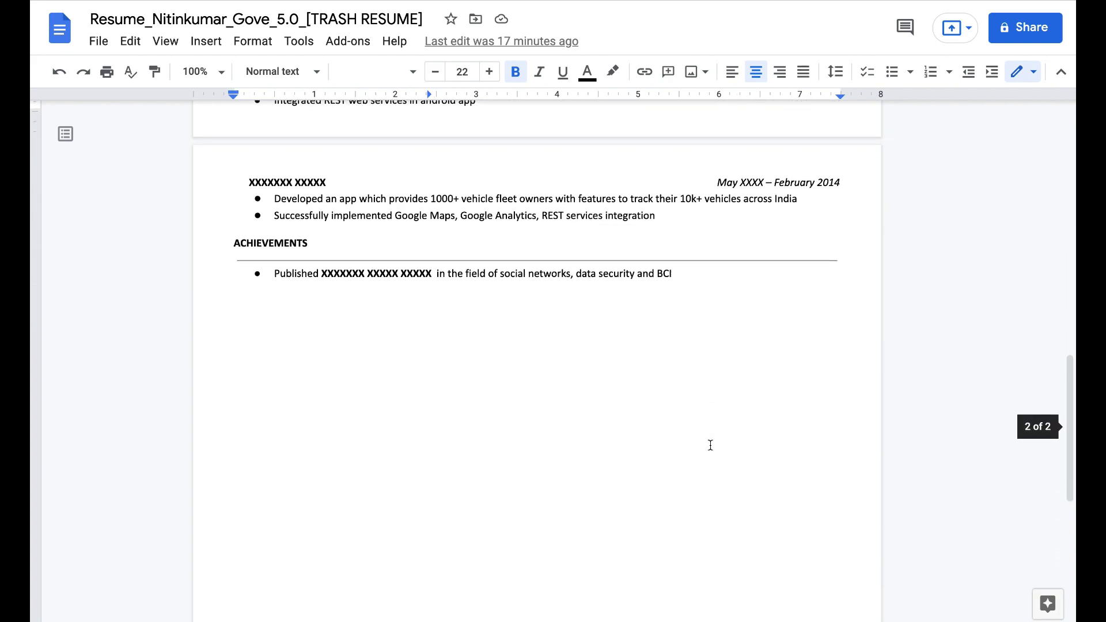
pyautogui.scroll(18, 710, 445)
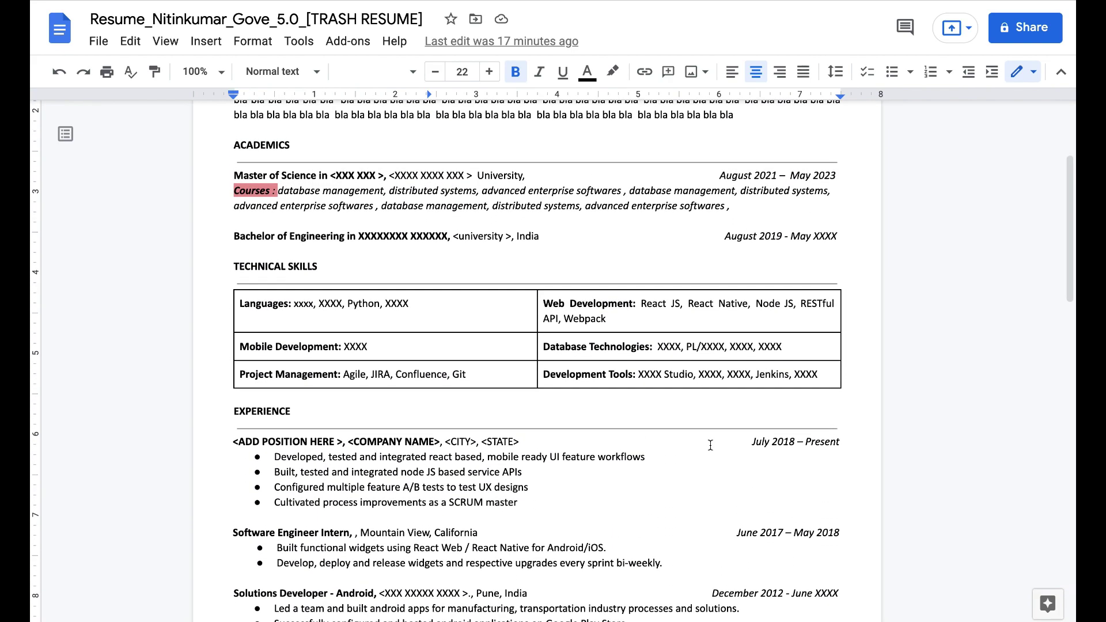
pyautogui.scroll(3, 711, 445)
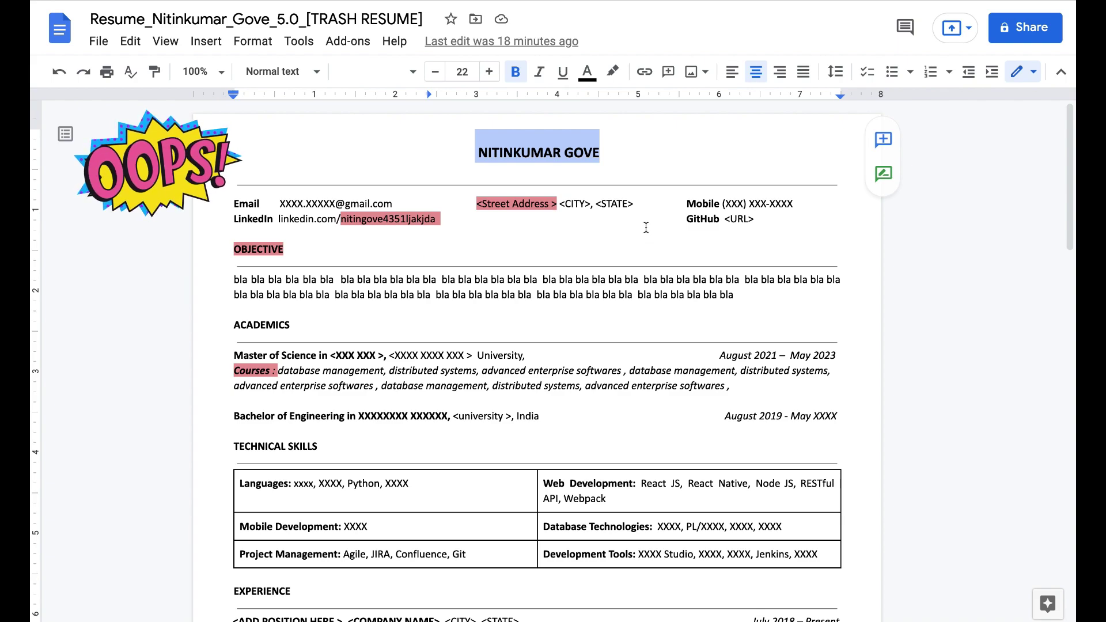
pyautogui.scroll(-2, 640, 233)
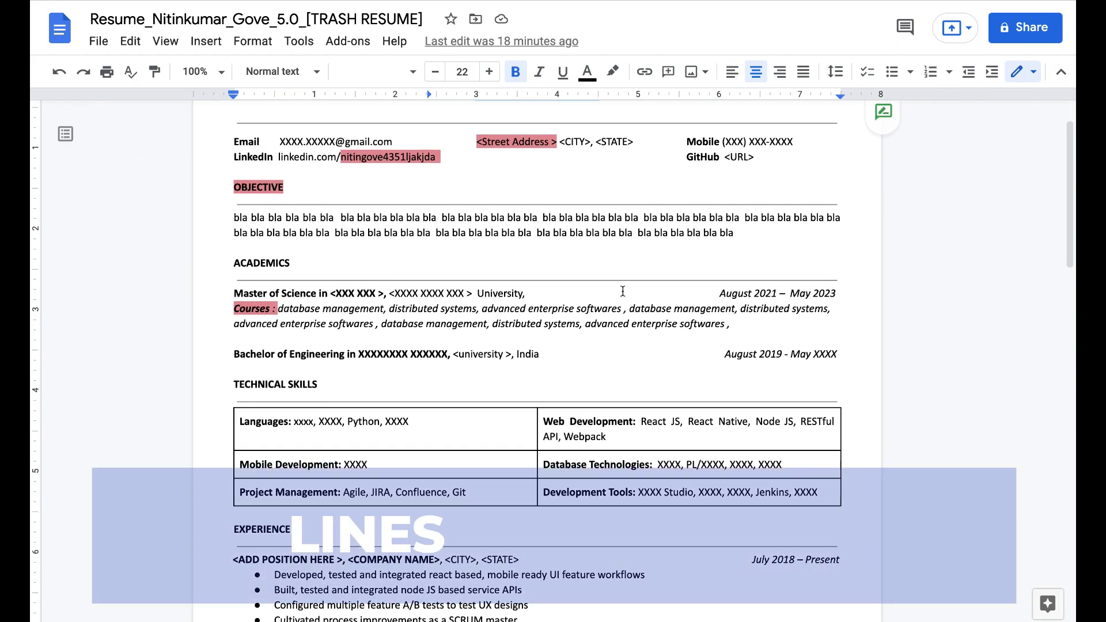
pyautogui.scroll(1, 623, 292)
pyautogui.scroll(1, 623, 291)
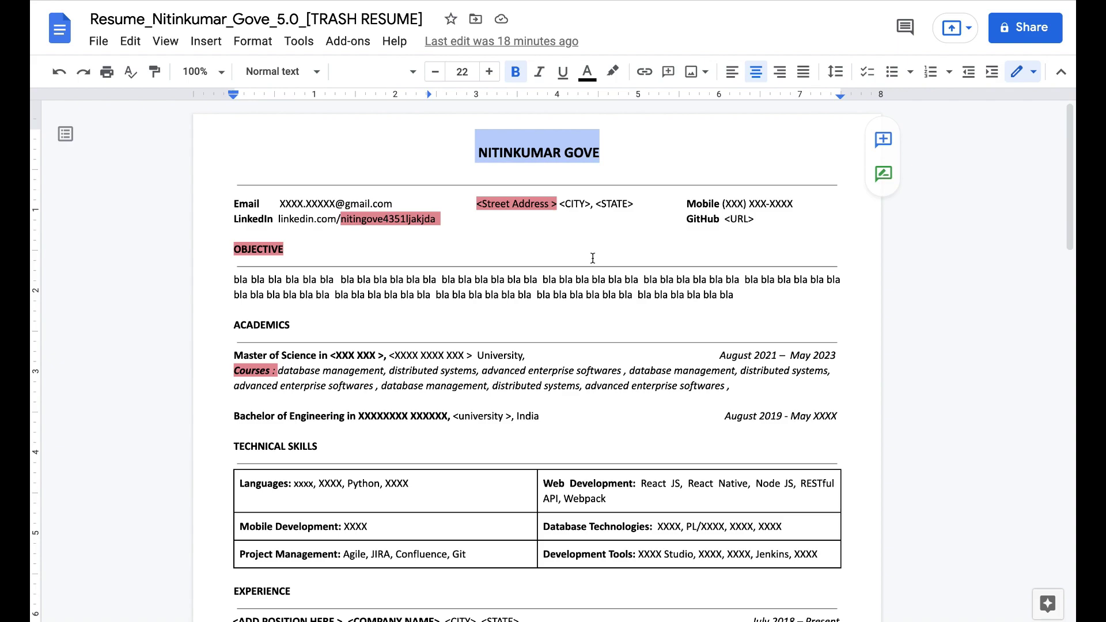
pyautogui.scroll(-4, 593, 258)
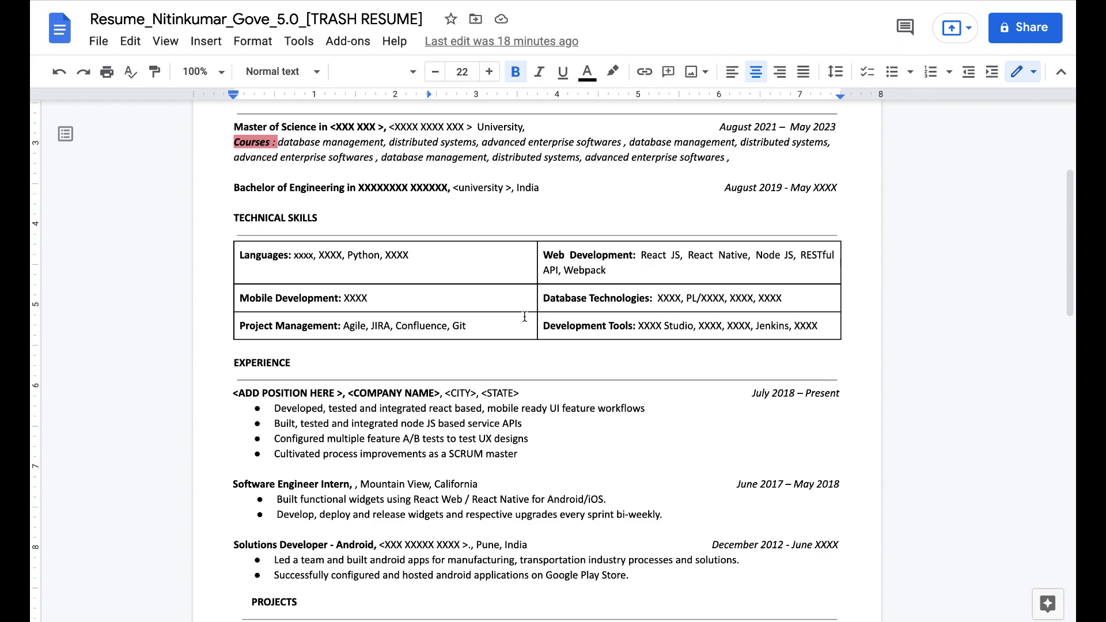
pyautogui.scroll(4, 525, 316)
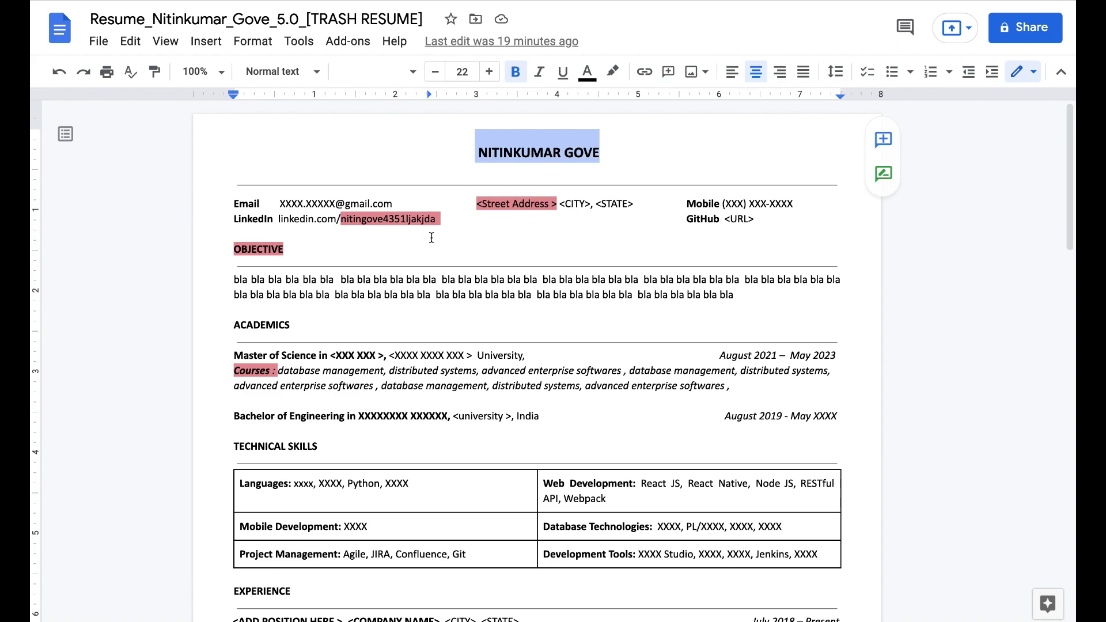
pyautogui.scroll(-2, 433, 243)
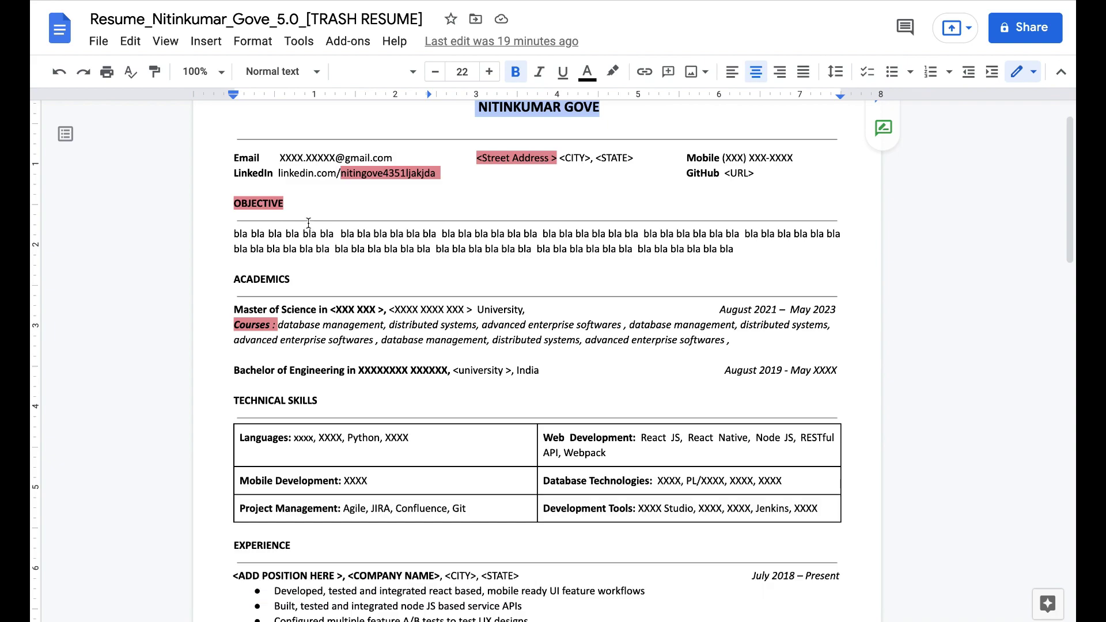
pyautogui.scroll(-1, 308, 223)
pyautogui.scroll(-1, 308, 223)
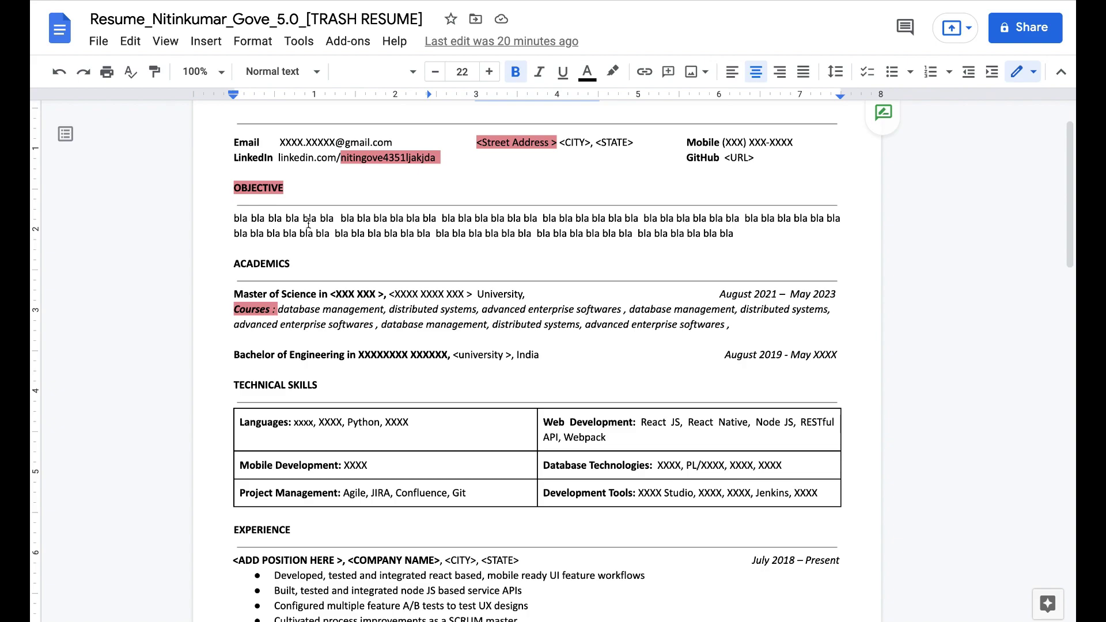
pyautogui.scroll(-1, 308, 223)
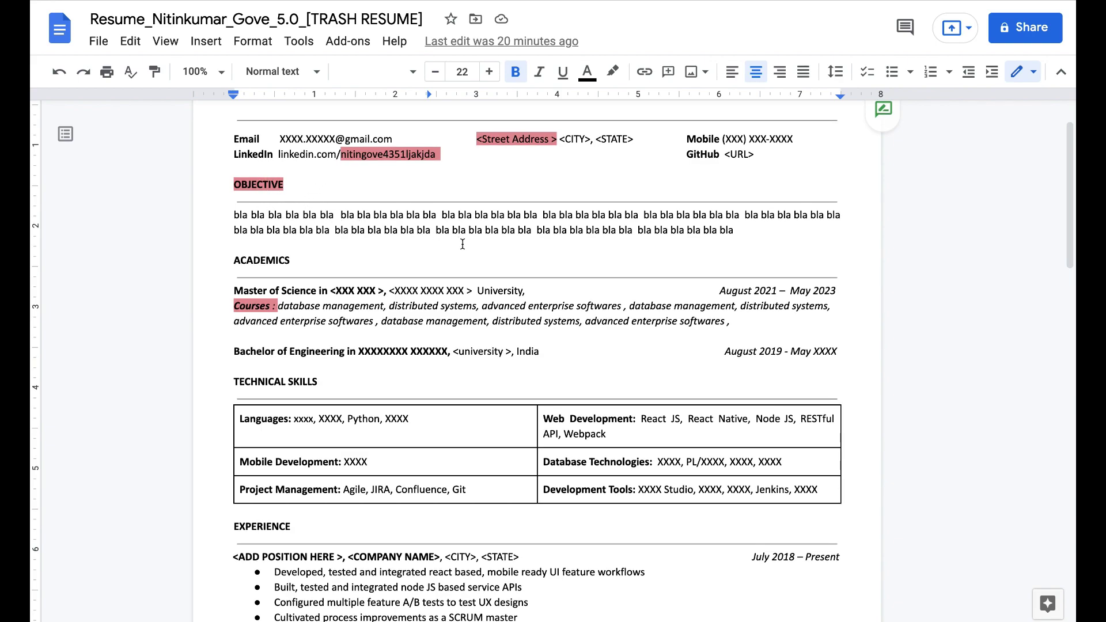
pyautogui.scroll(-2, 450, 253)
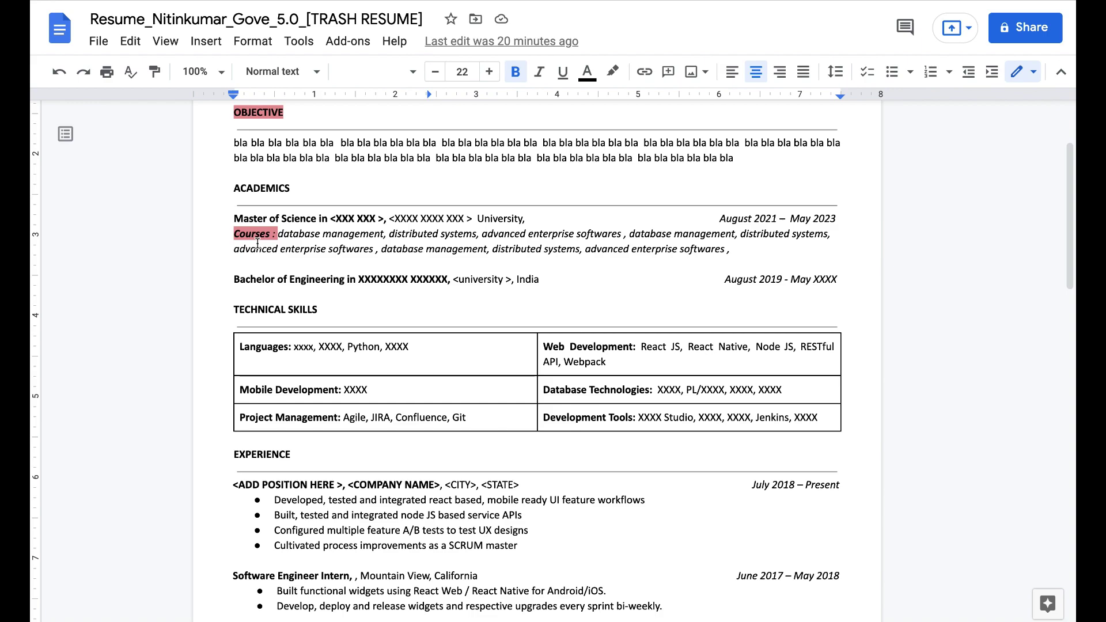
pyautogui.scroll(1, 257, 243)
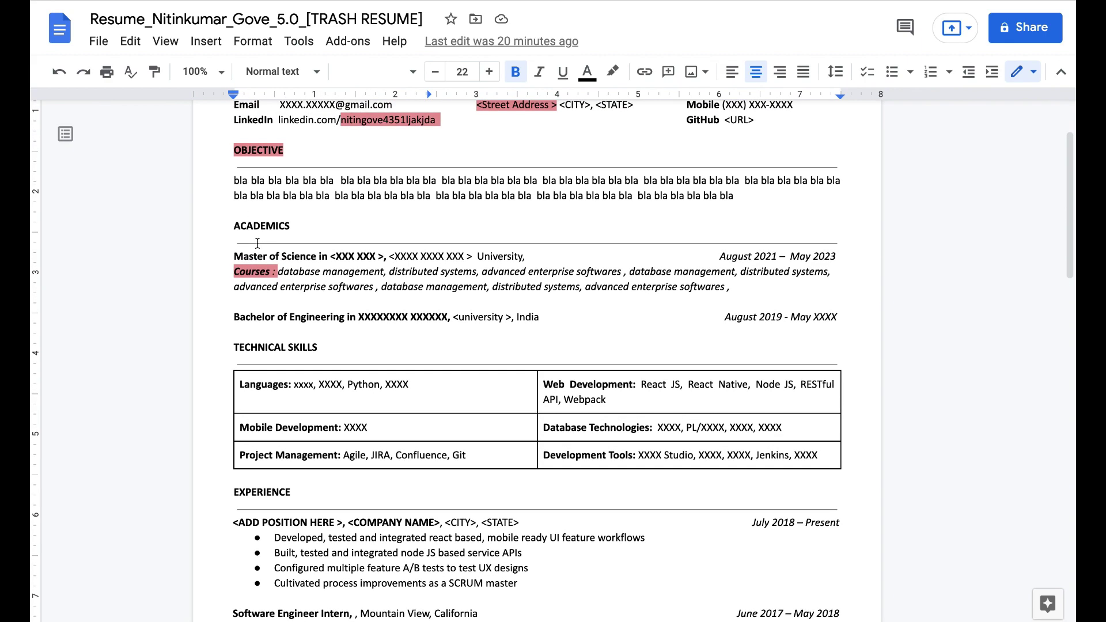
pyautogui.scroll(-1, 354, 305)
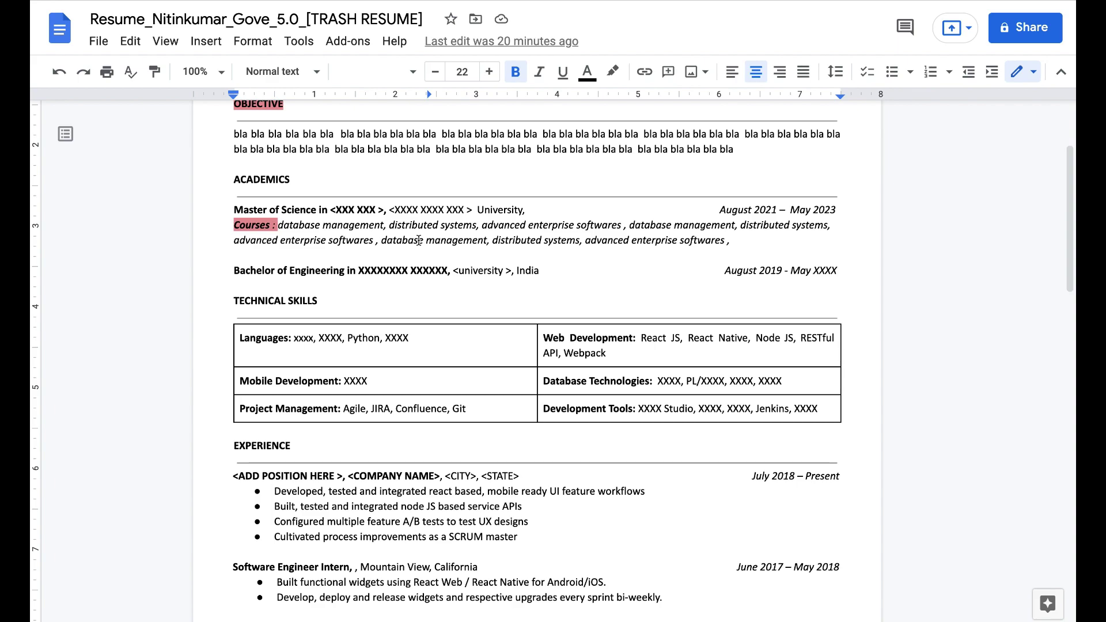
pyautogui.scroll(-3, 419, 240)
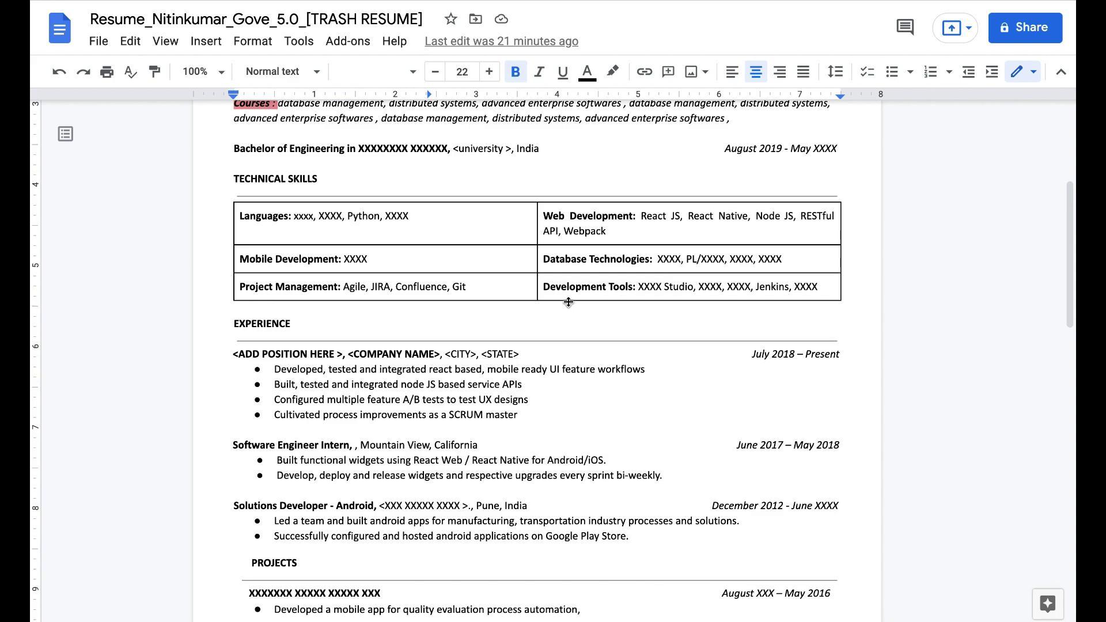
pyautogui.scroll(4, 569, 302)
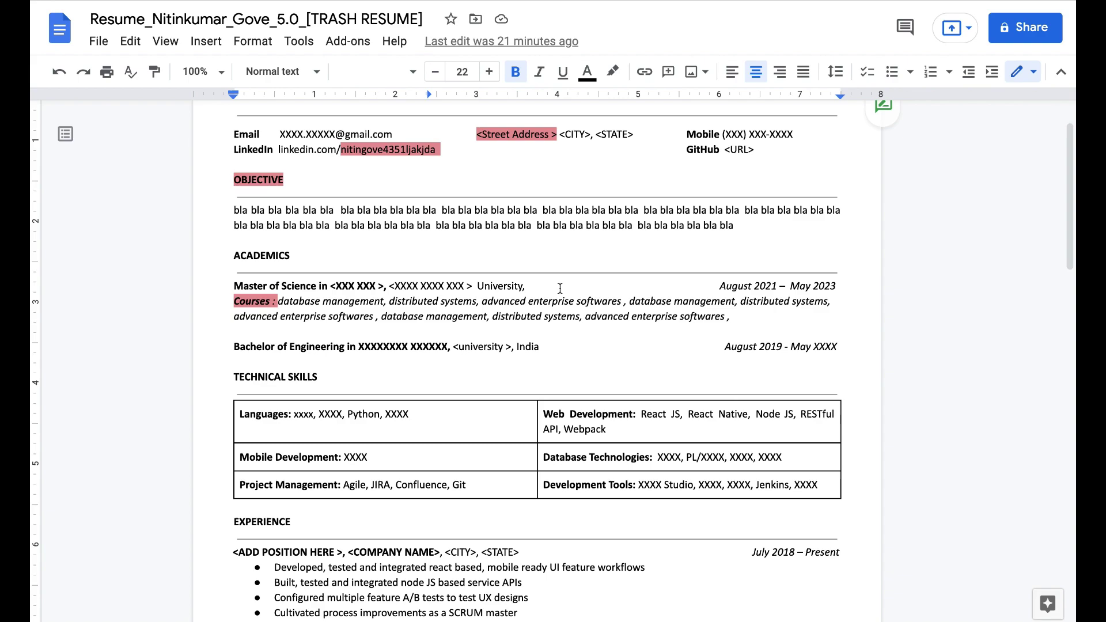
pyautogui.scroll(-5, 558, 287)
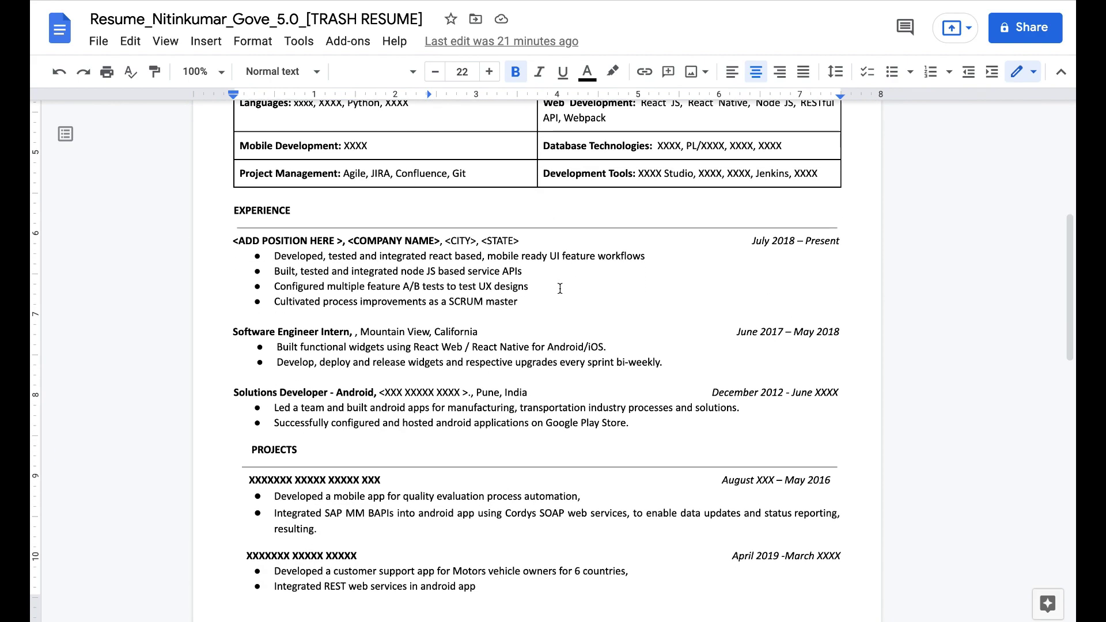
pyautogui.tripleClick(519, 248)
pyautogui.scroll(-1, 519, 249)
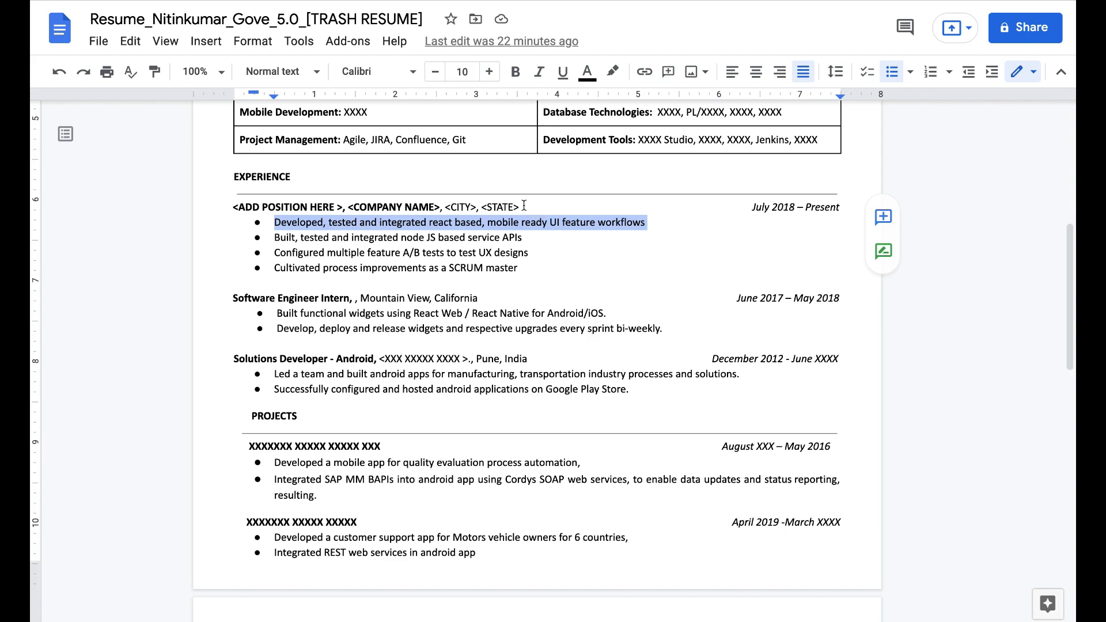
pyautogui.moveTo(525, 207); pyautogui.dragTo(221, 209)
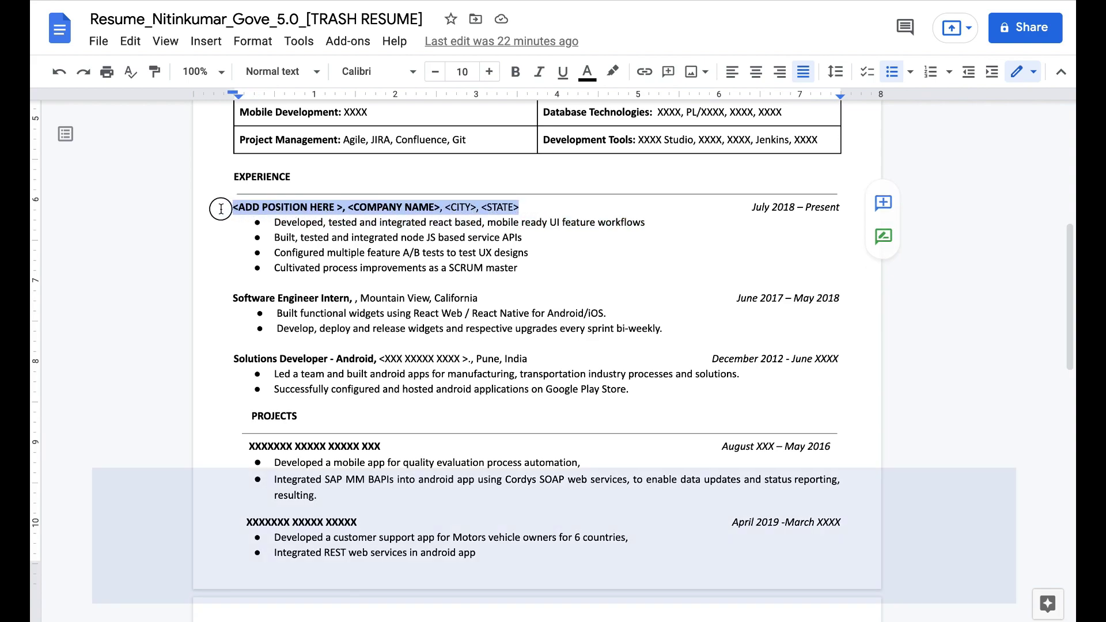
pyautogui.click(536, 209)
pyautogui.scroll(4, 536, 210)
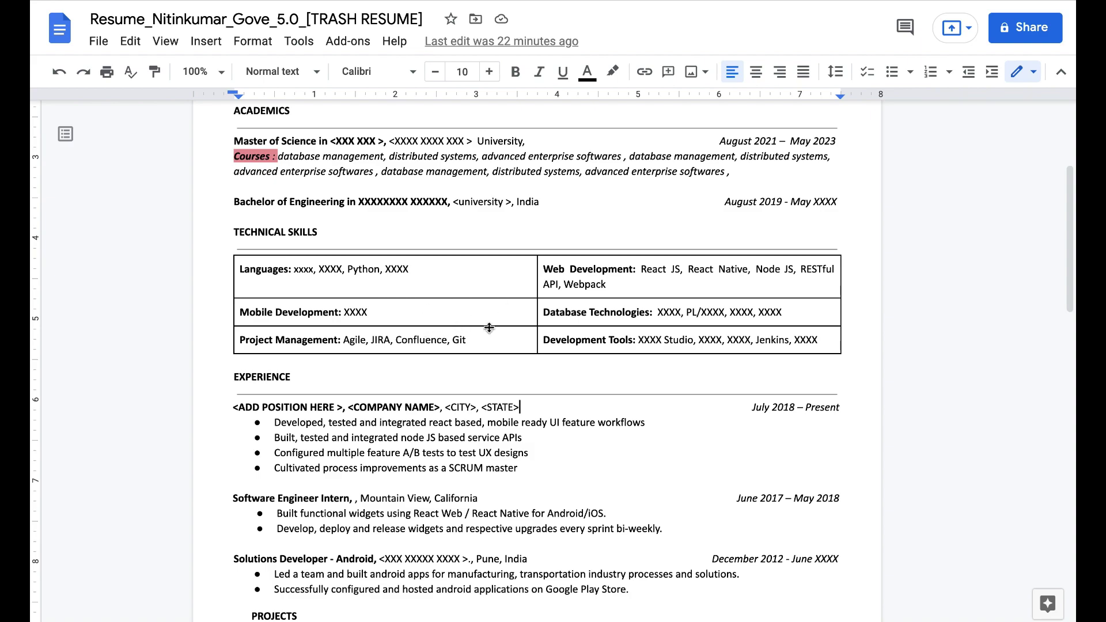
pyautogui.scroll(-2, 489, 328)
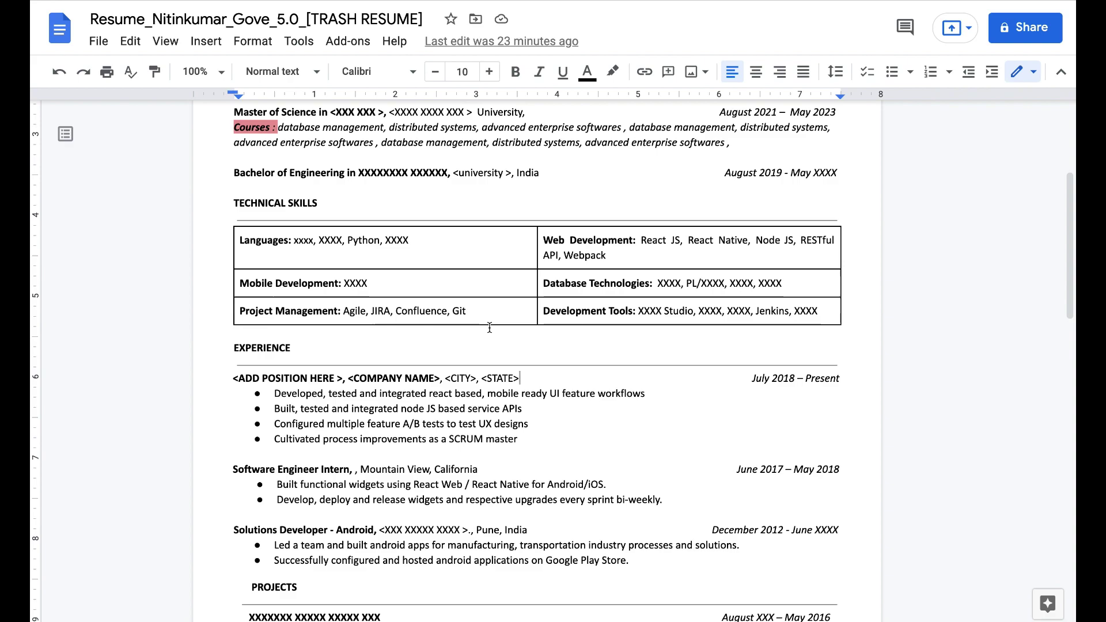
pyautogui.scroll(-1, 489, 328)
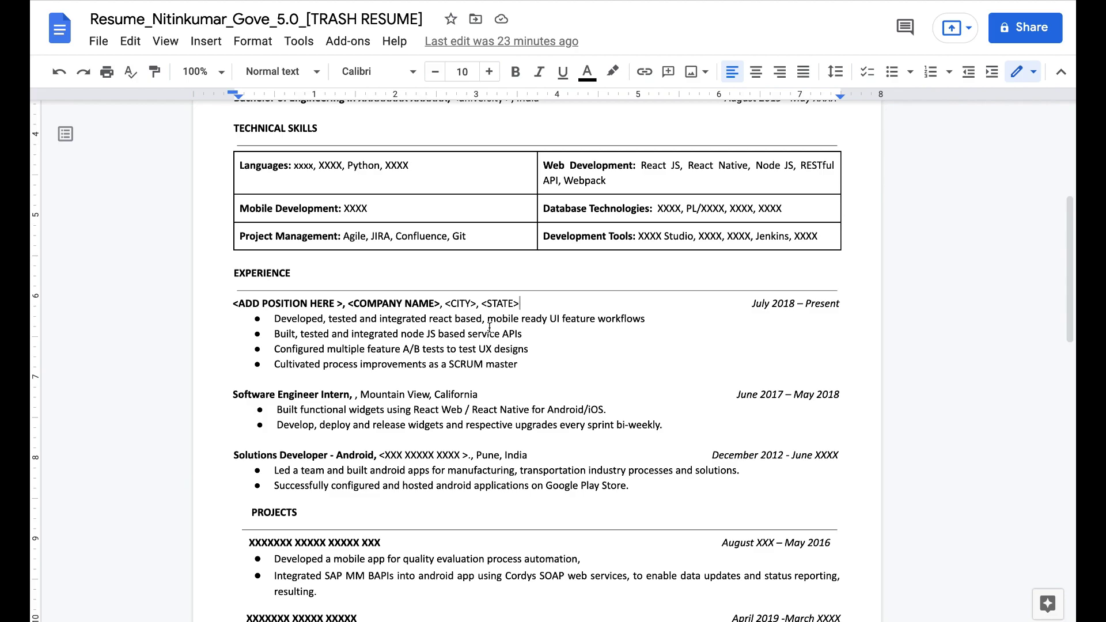
pyautogui.scroll(2, 490, 328)
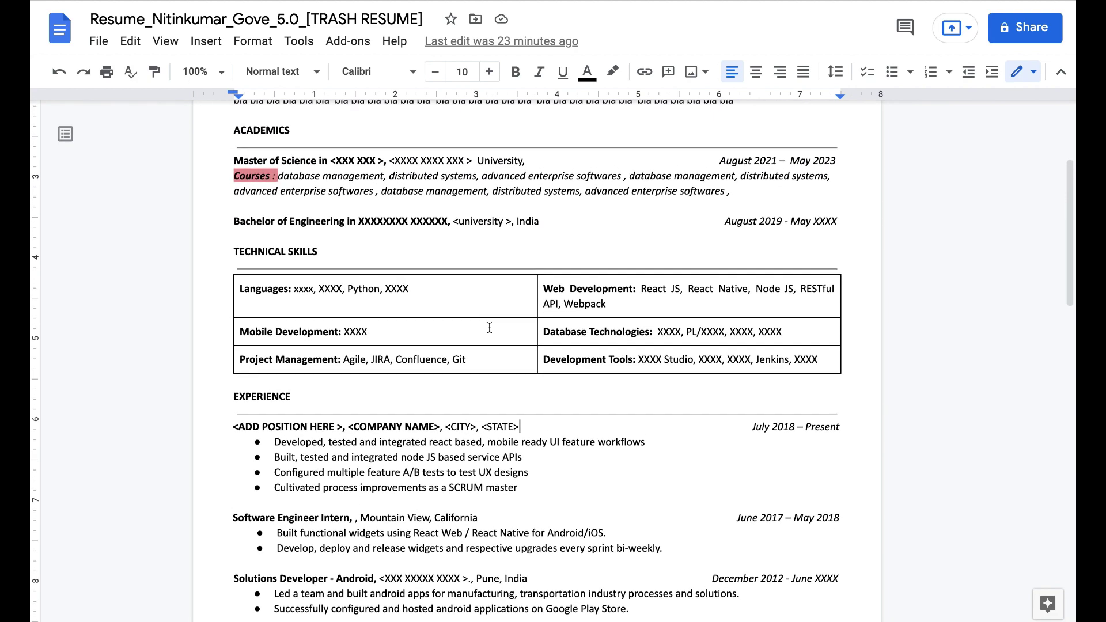
pyautogui.scroll(-2, 489, 328)
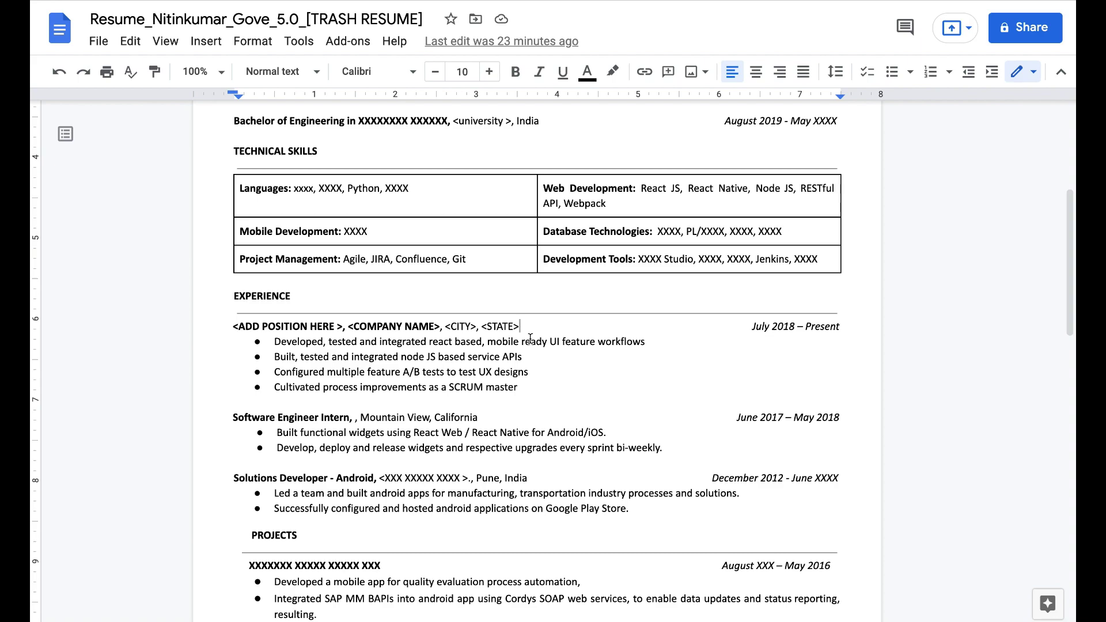
pyautogui.scroll(-3, 531, 339)
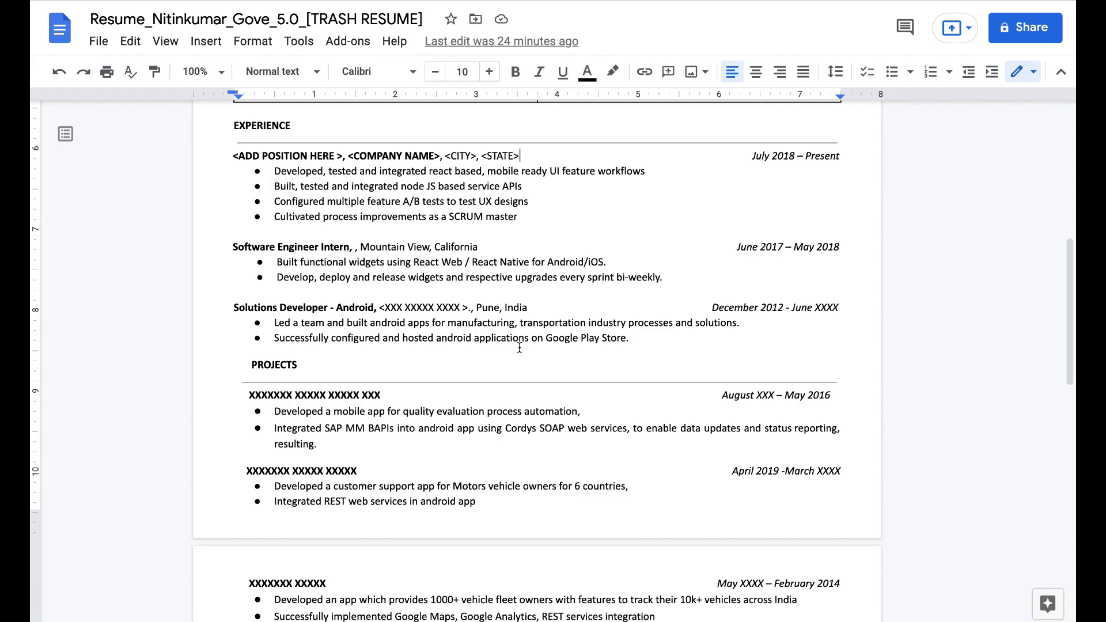
pyautogui.scroll(-2, 519, 348)
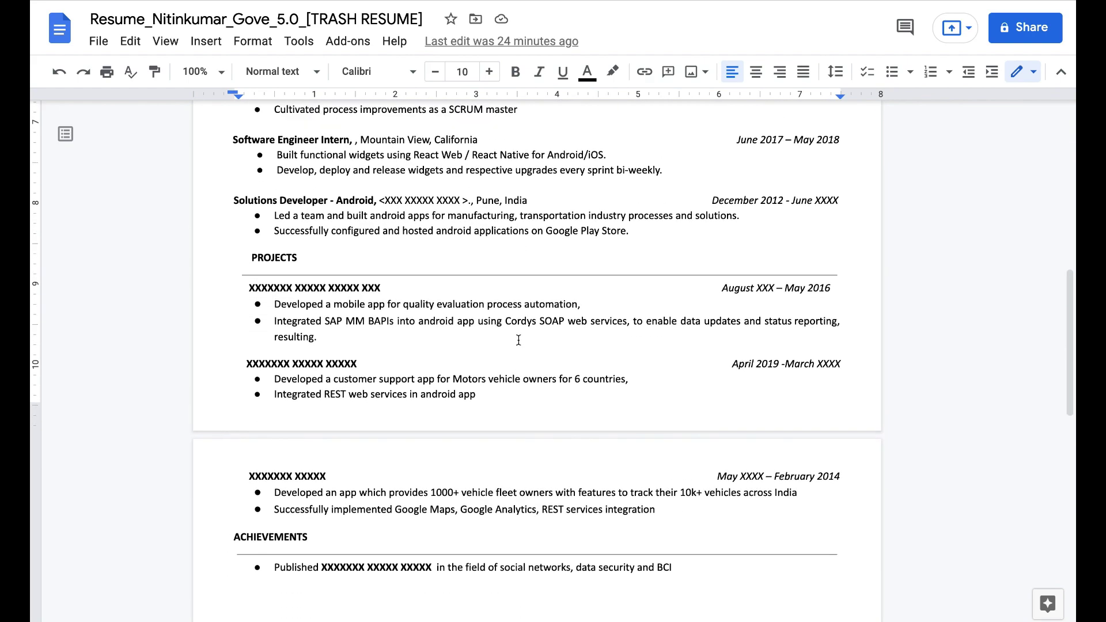
pyautogui.scroll(1, 499, 209)
pyautogui.click(499, 209)
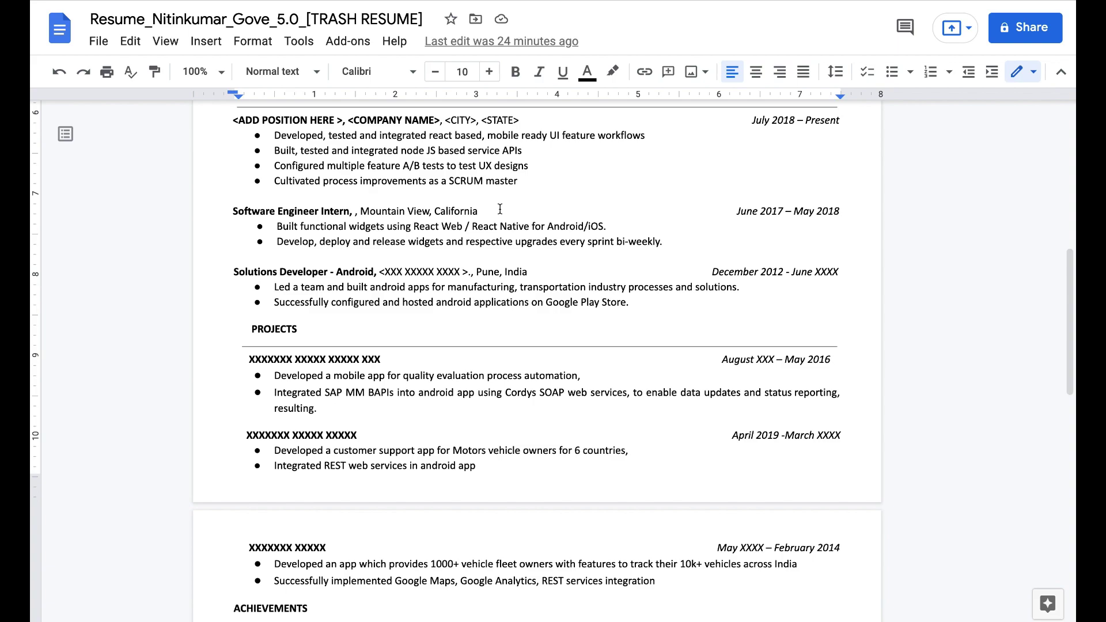
pyautogui.write('<')
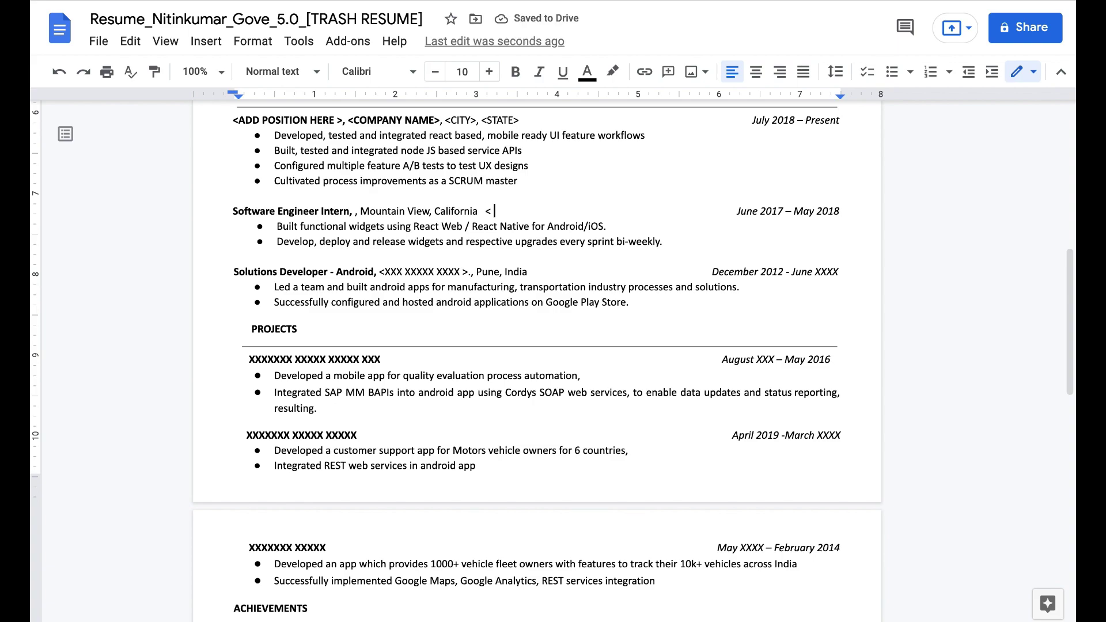
pyautogui.press('BackSpace')
pyautogui.scroll(1, 510, 219)
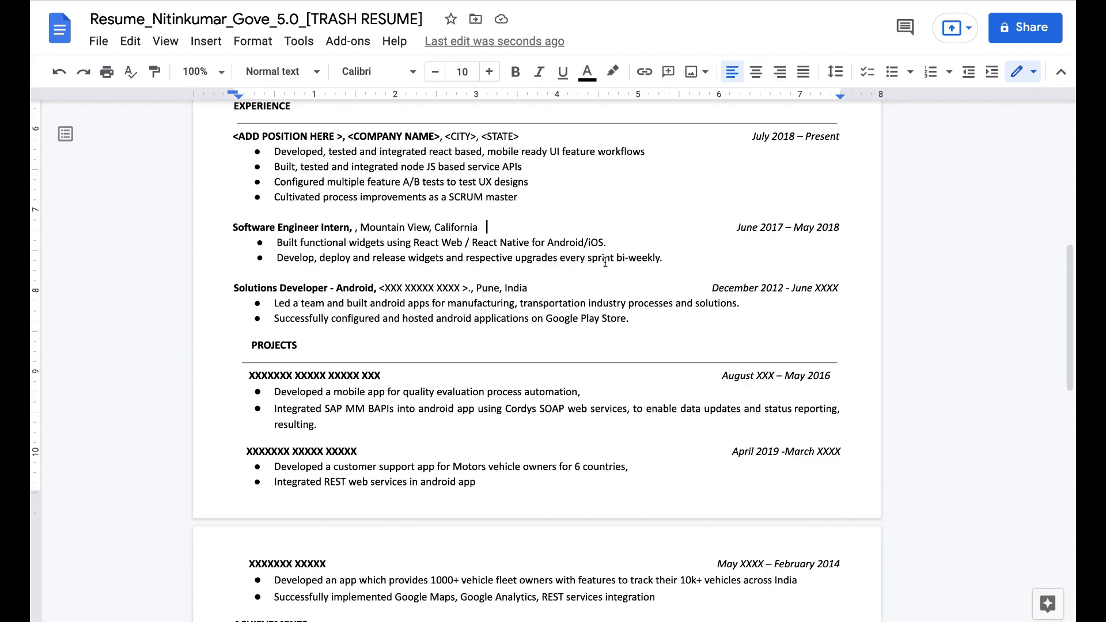
pyautogui.scroll(-4, 620, 346)
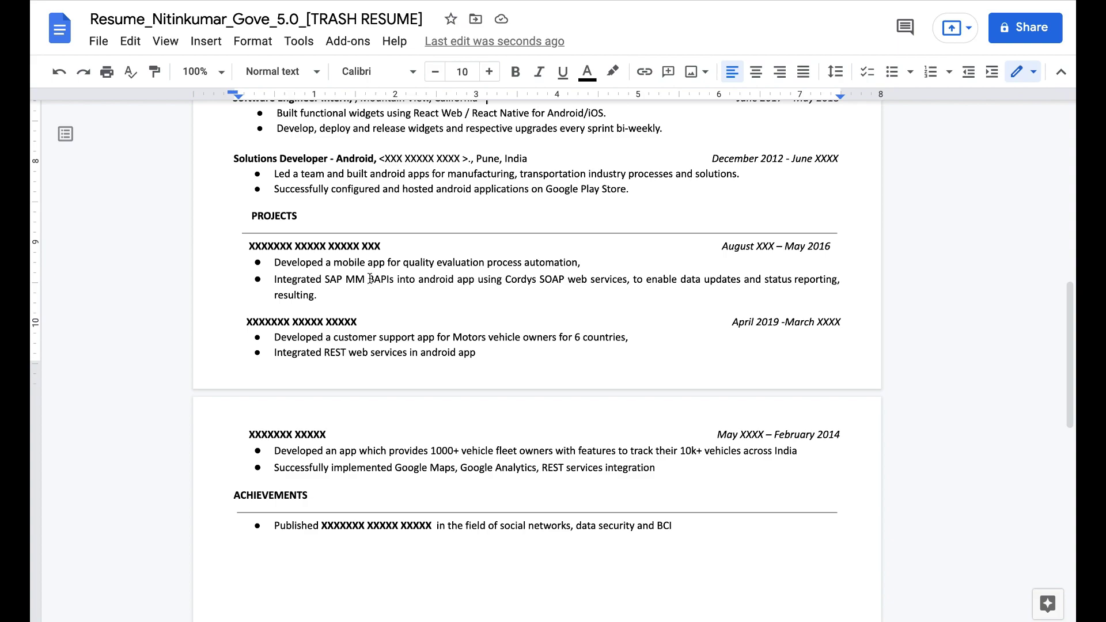
pyautogui.click(371, 279)
pyautogui.scroll(-1, 467, 249)
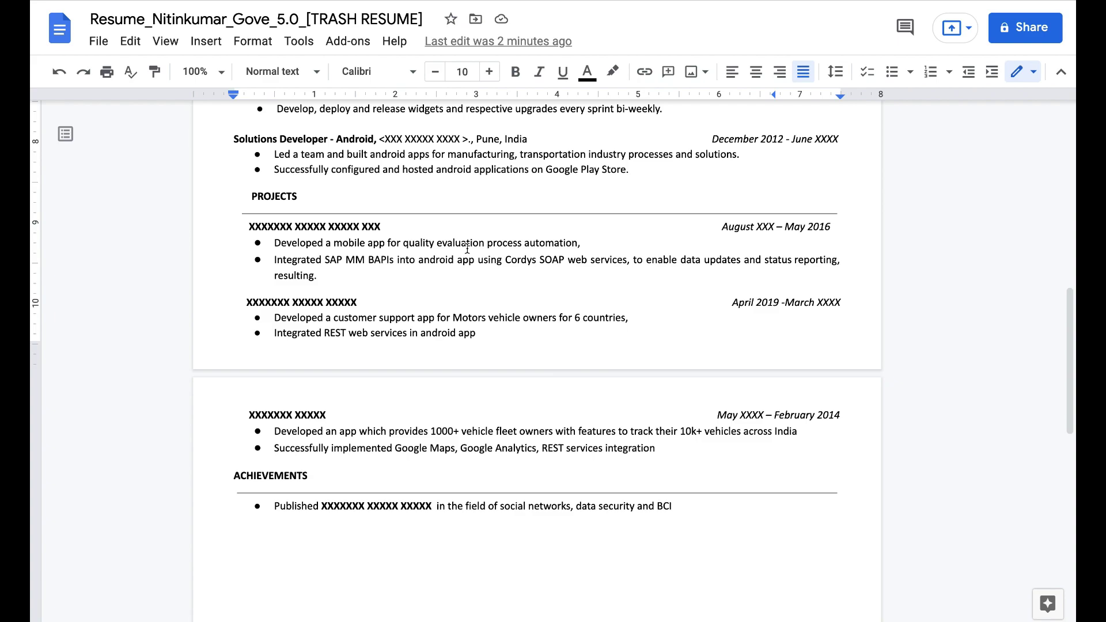
pyautogui.scroll(-4, 460, 379)
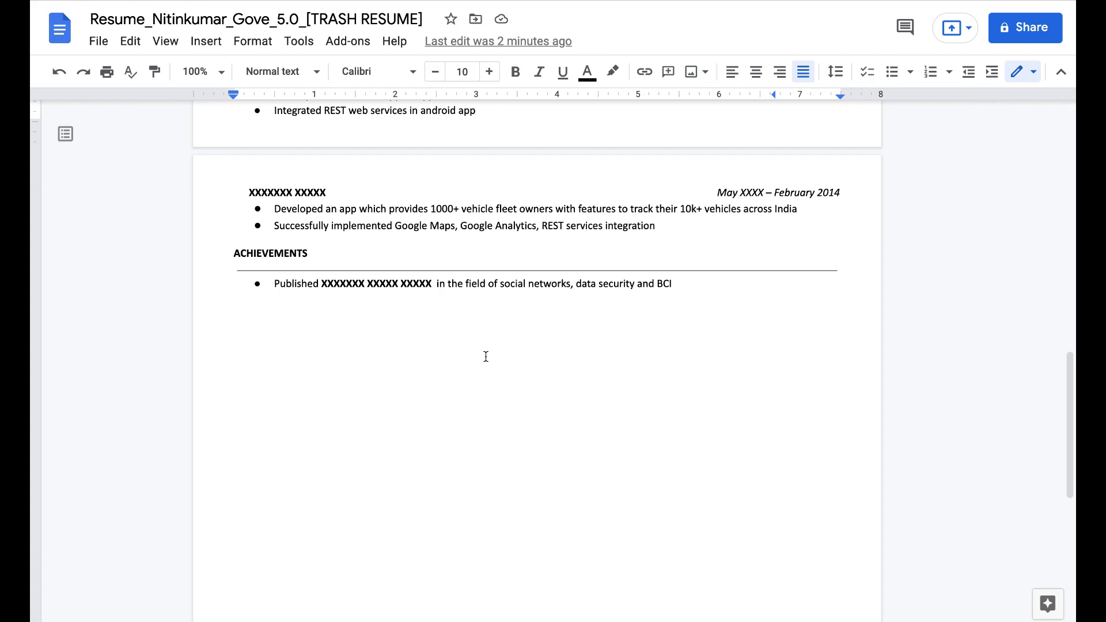
# Scroll up to the top of page 1 to show the resume's name and contact header
pyautogui.scroll(15, 486, 357)
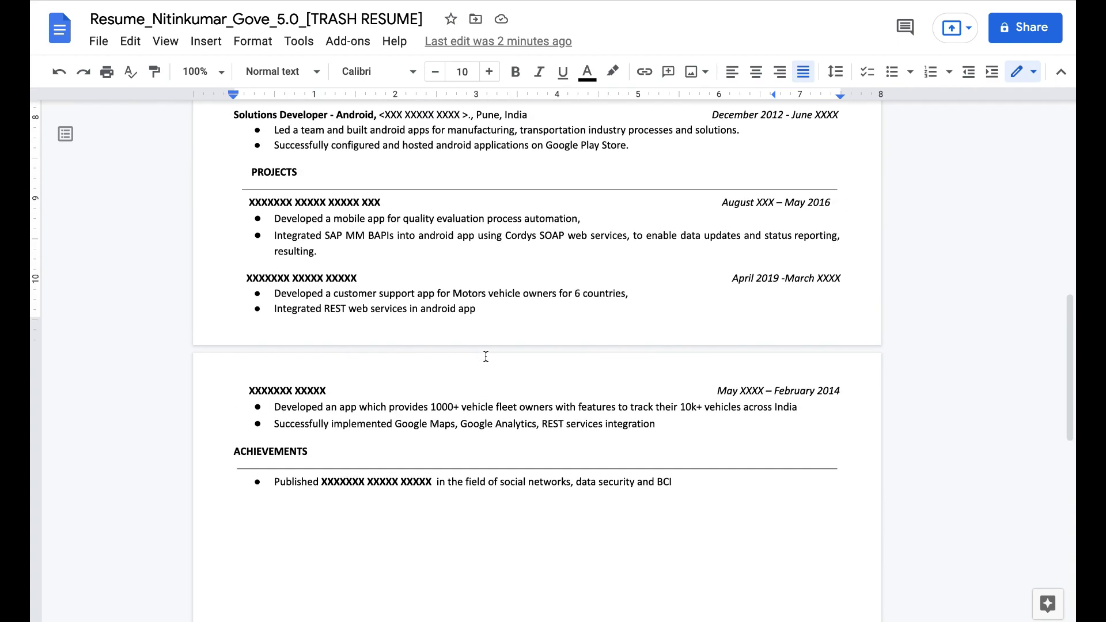
pyautogui.scroll(1, 486, 360)
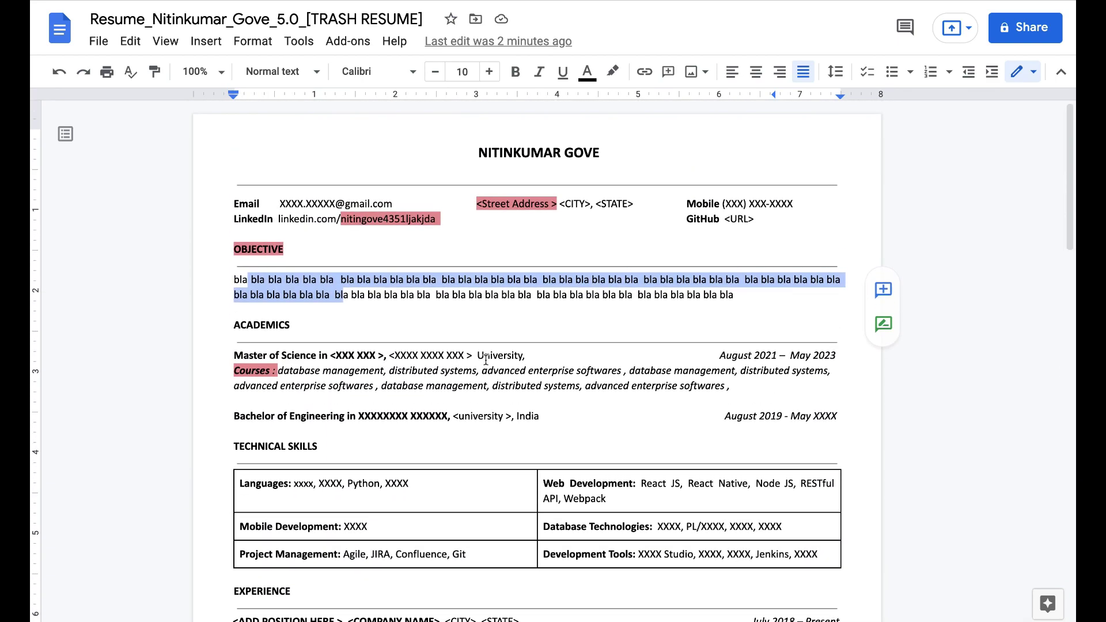